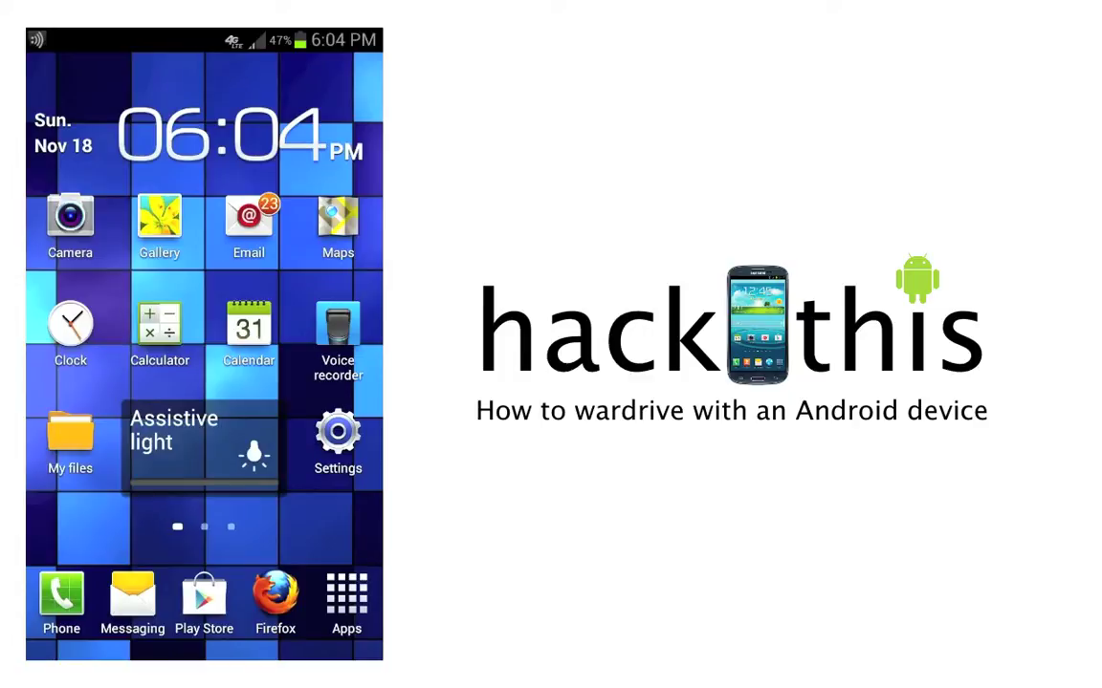
Step: Return from the Android home screen to G-MoN's WLAN scan list via the recent apps
key(super)
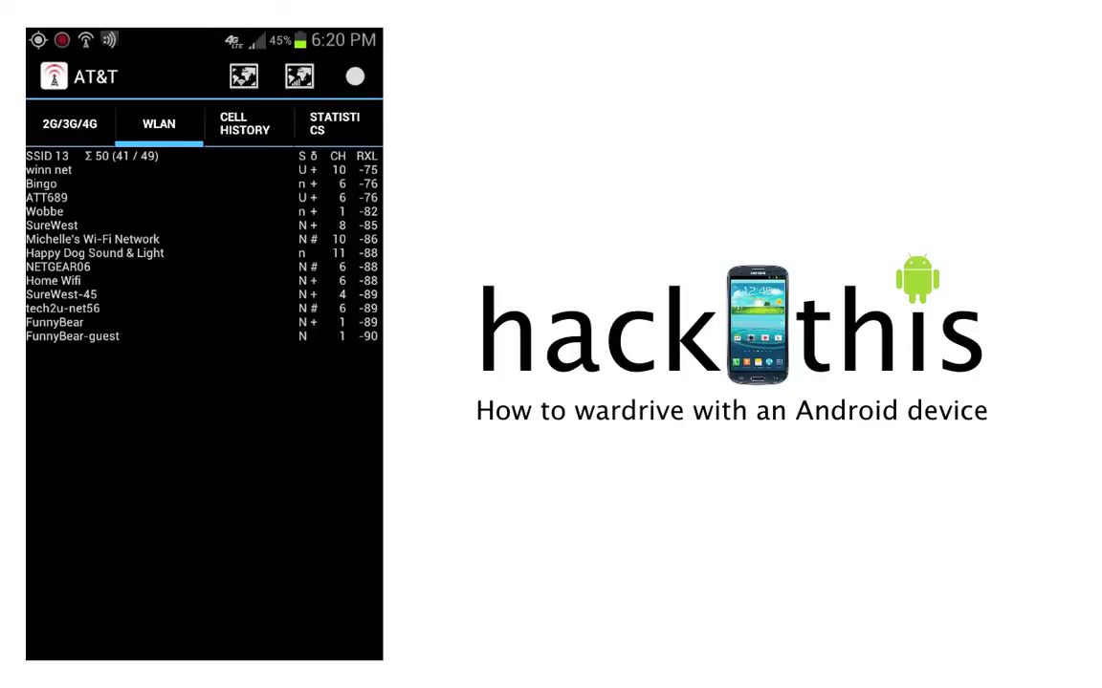
Step: Export the scanned WLAN networks from the menu to /mnt/sdcard/gmon/gmon_wlan.kml
key(Menu)
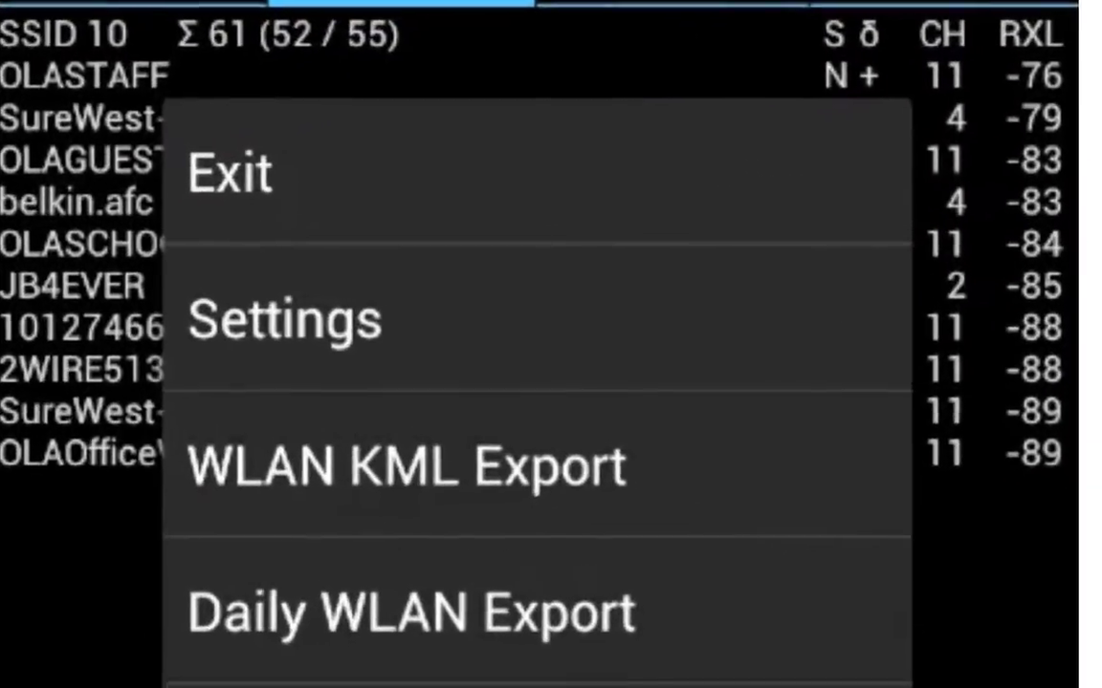
click(191, 298)
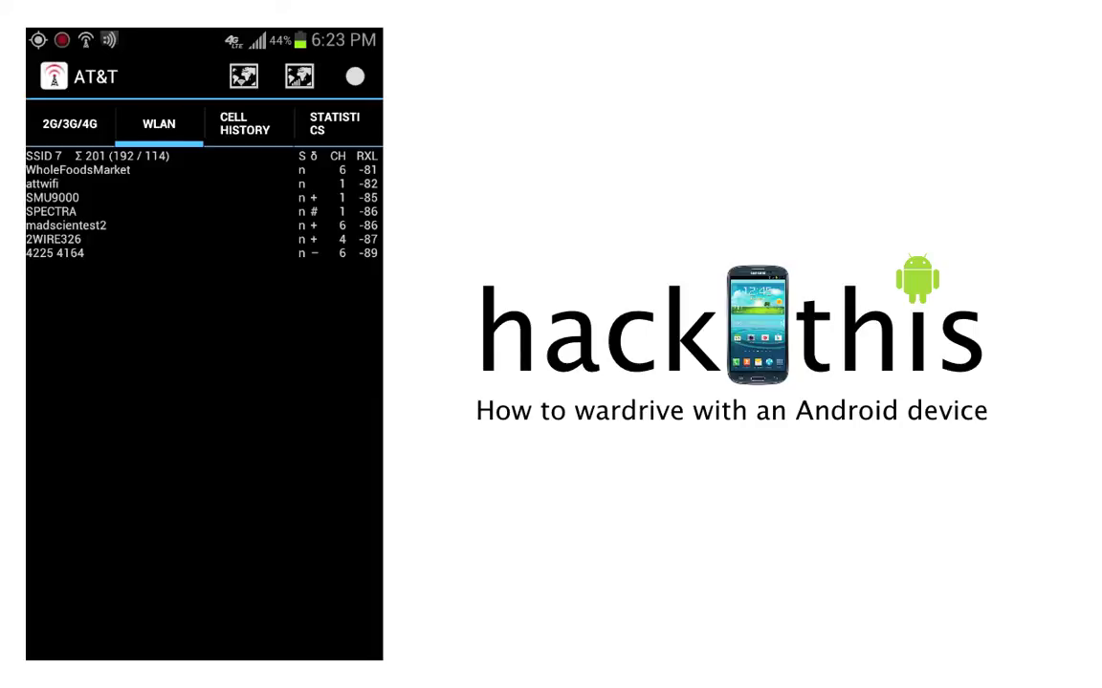
Step: Stop G-MoN's WLAN scanning and exit the app from its menu
key(Menu)
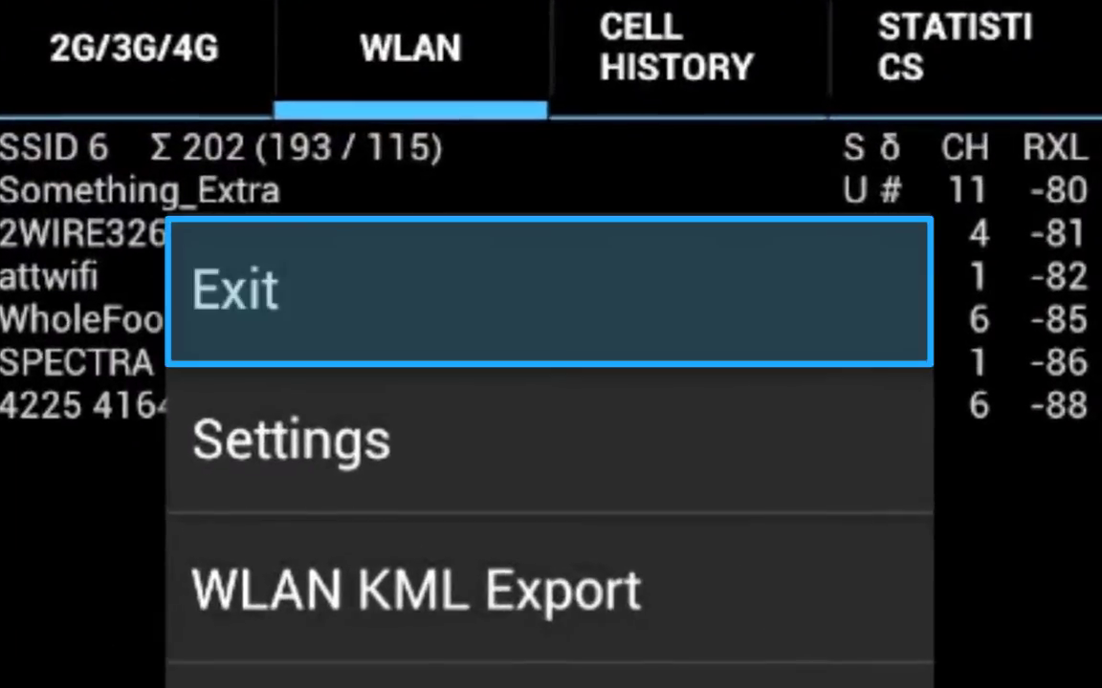
key(Return)
key(Return)
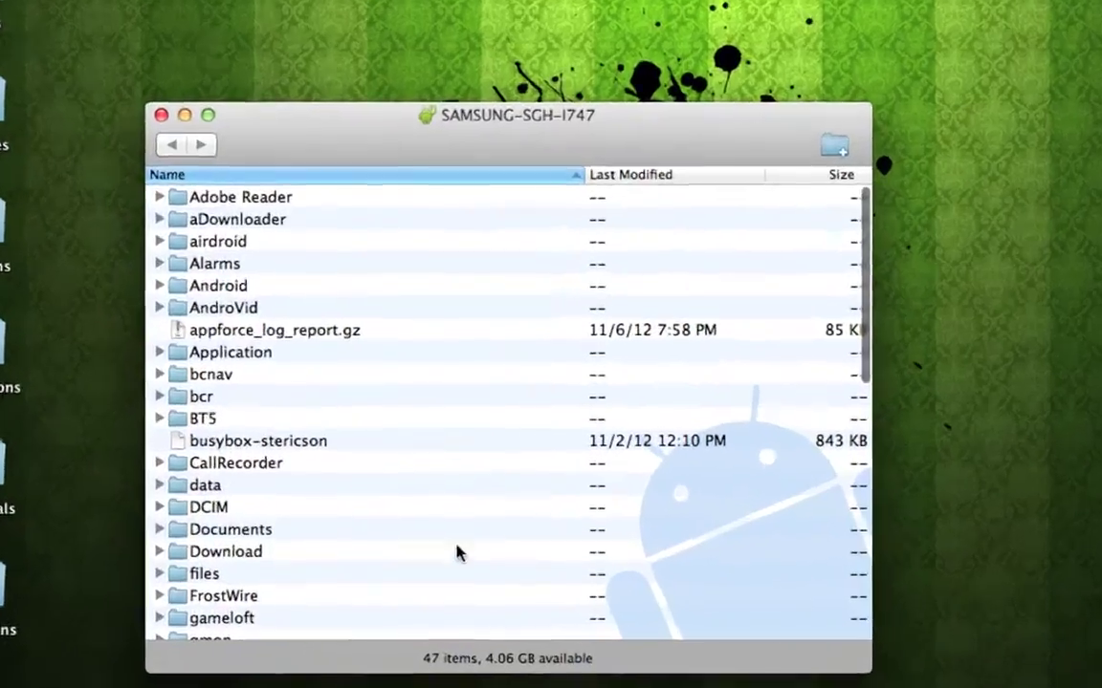
Step: Copy gmon_wlan_2012_11_18.kml (69 KB) from the phone's gmon folder onto the Mac desktop
scroll(397, 363, down, 5)
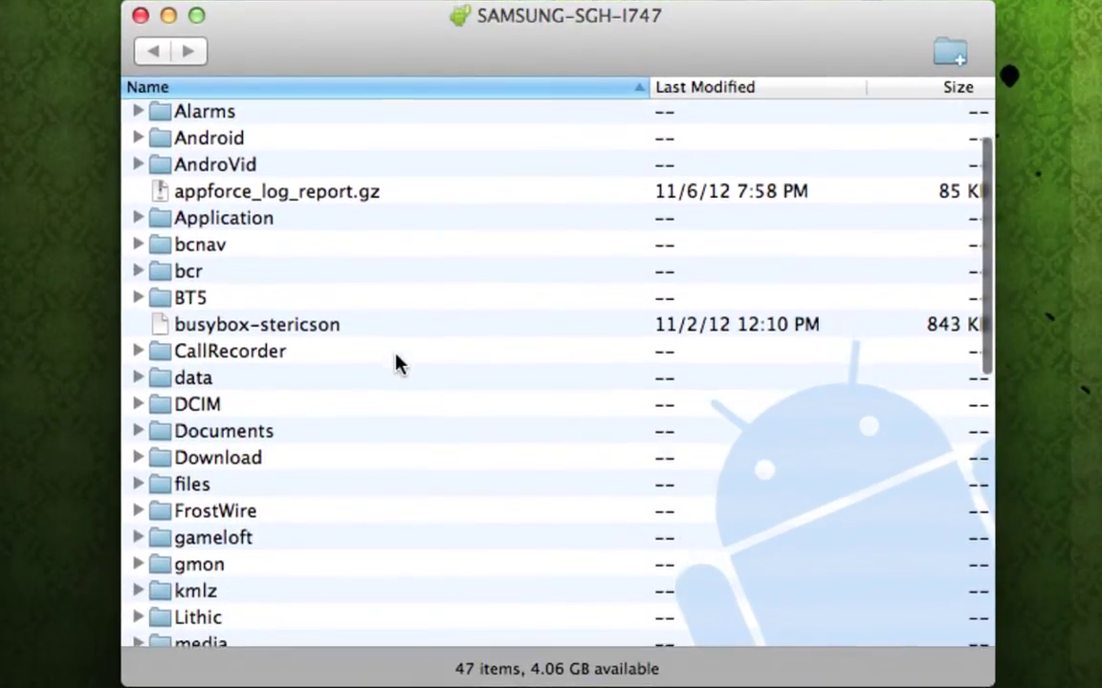
scroll(398, 363, down, 5)
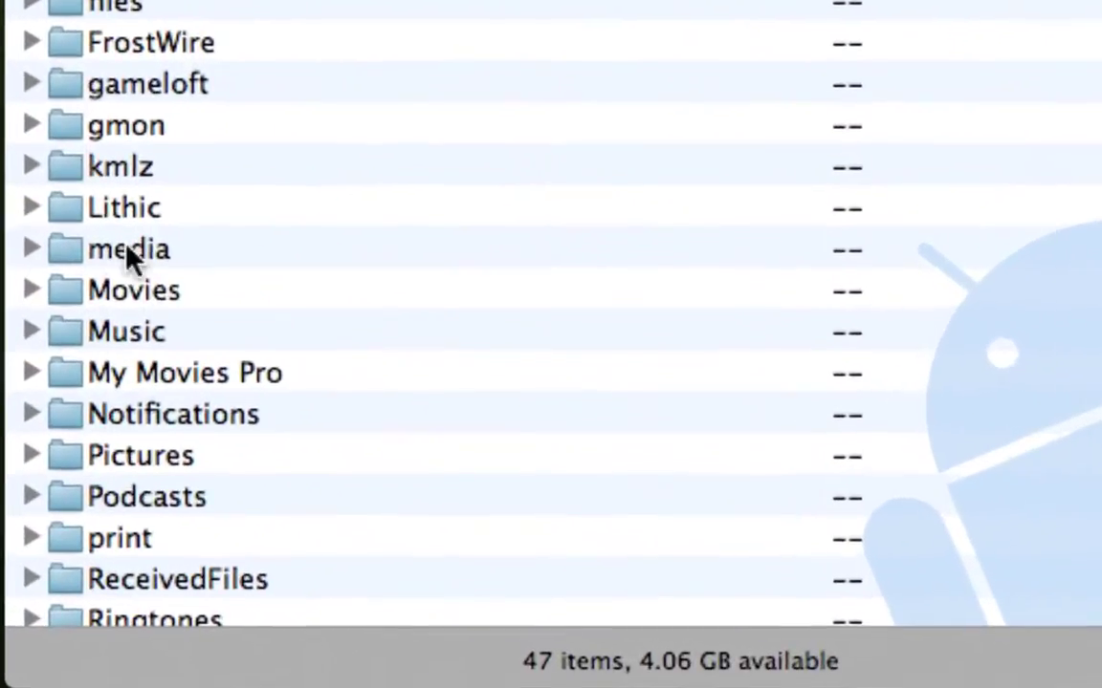
click(27, 120)
click(27, 119)
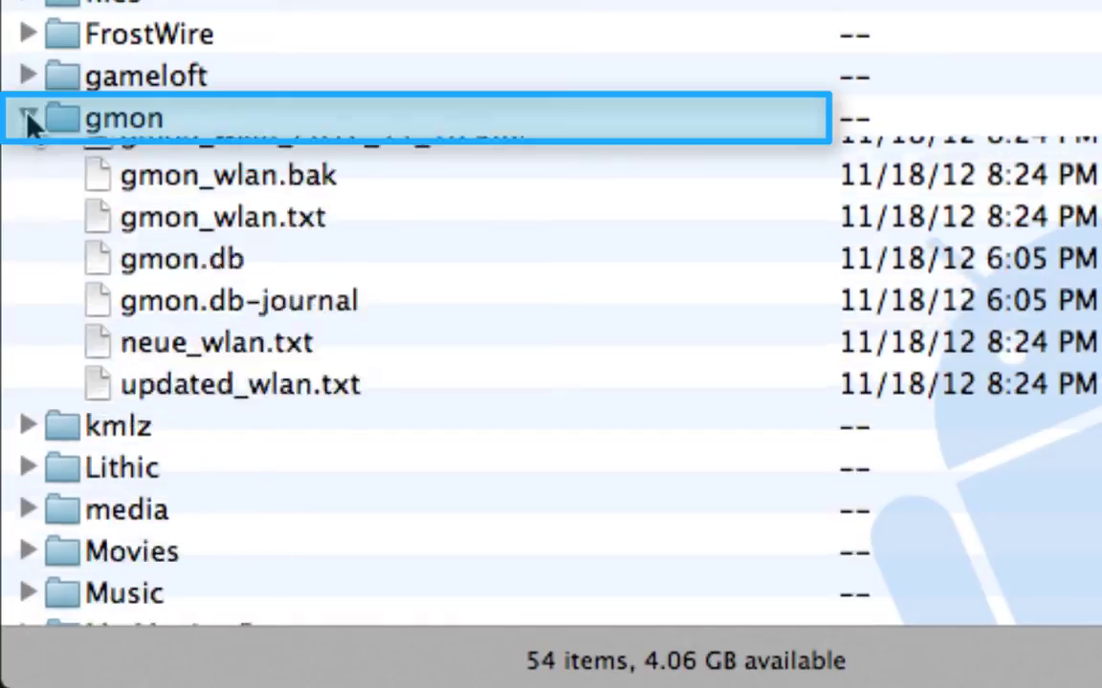
click(184, 165)
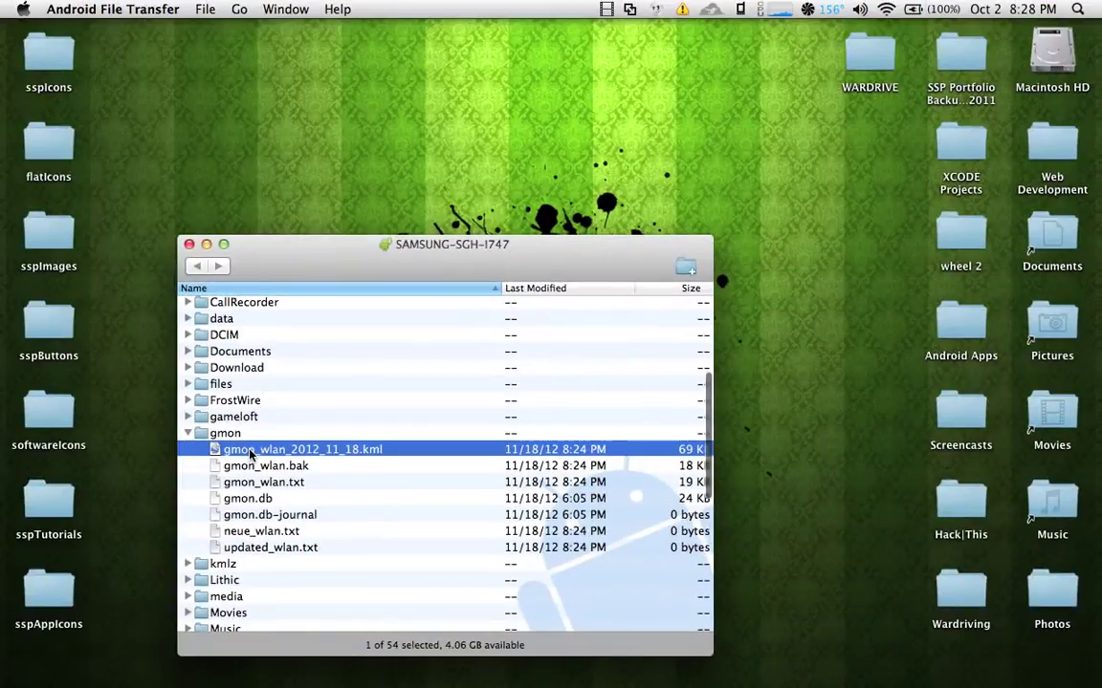
drag(251, 455, 856, 169)
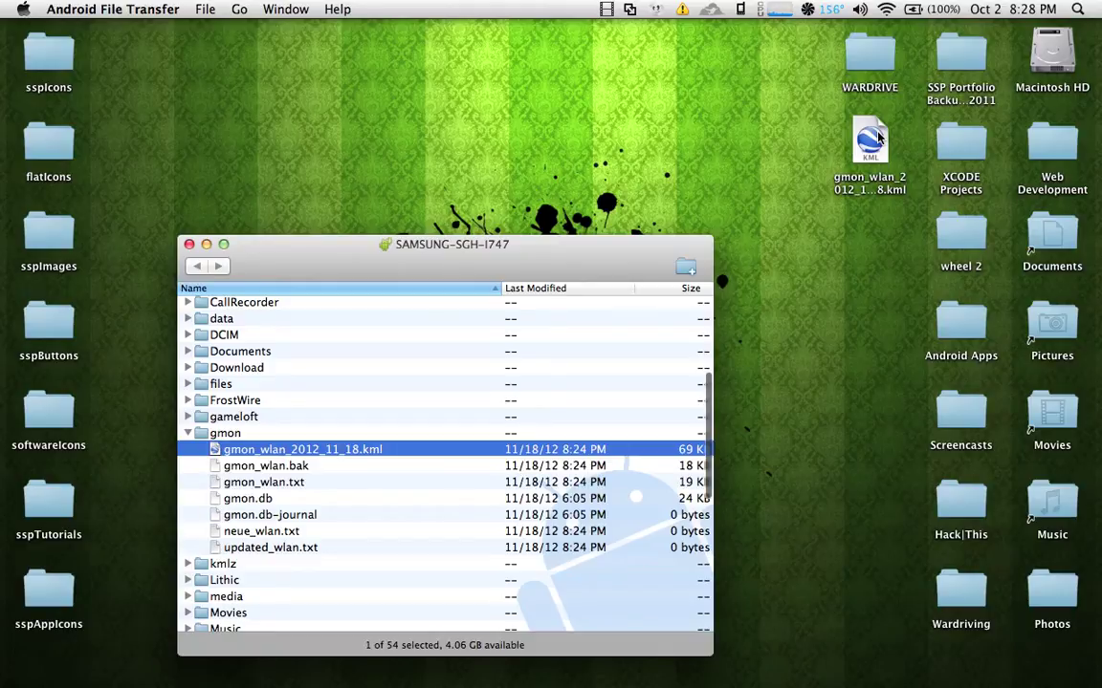
Step: Open gmon_wlan_2012_11_18.kml in Google Earth and fly to it under Temporary Places
double_click(878, 139)
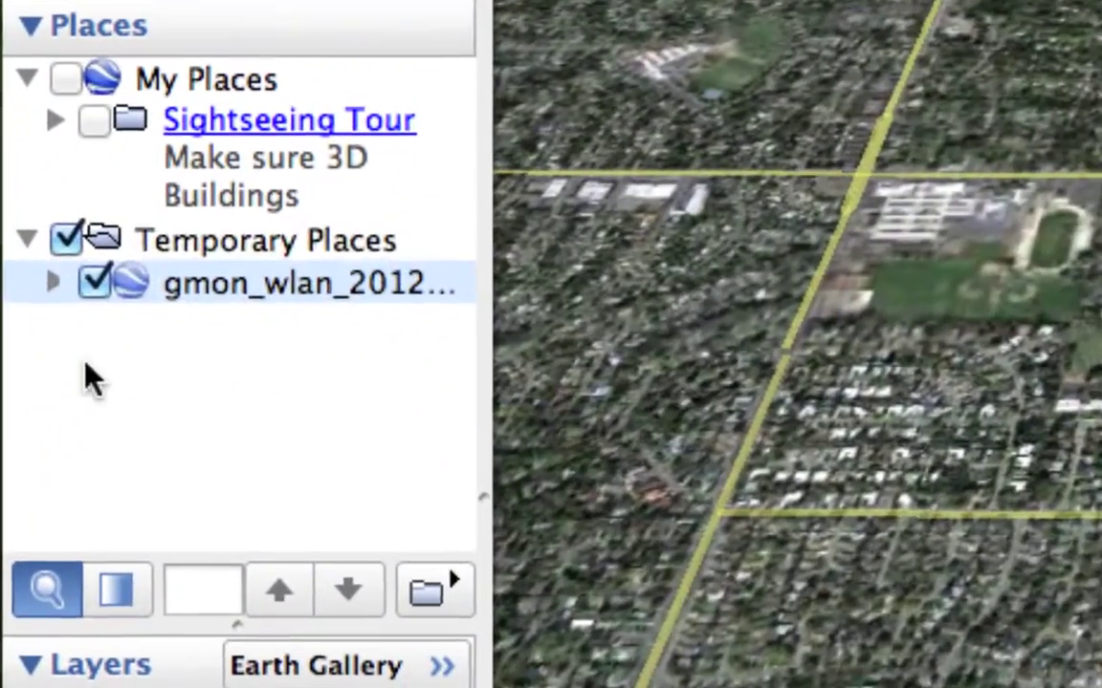
click(155, 241)
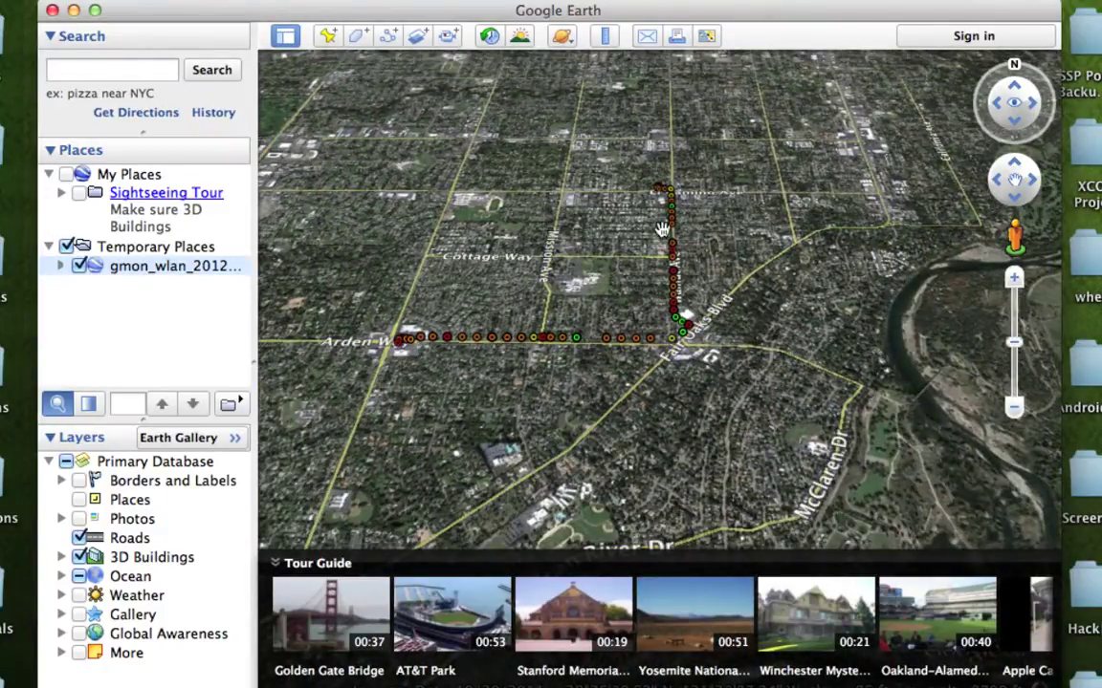
Step: Zoom to the shopping-centre placemarks and open 2WIRE016's balloon: WEP, channel 6, -77dBm
double_click(703, 203)
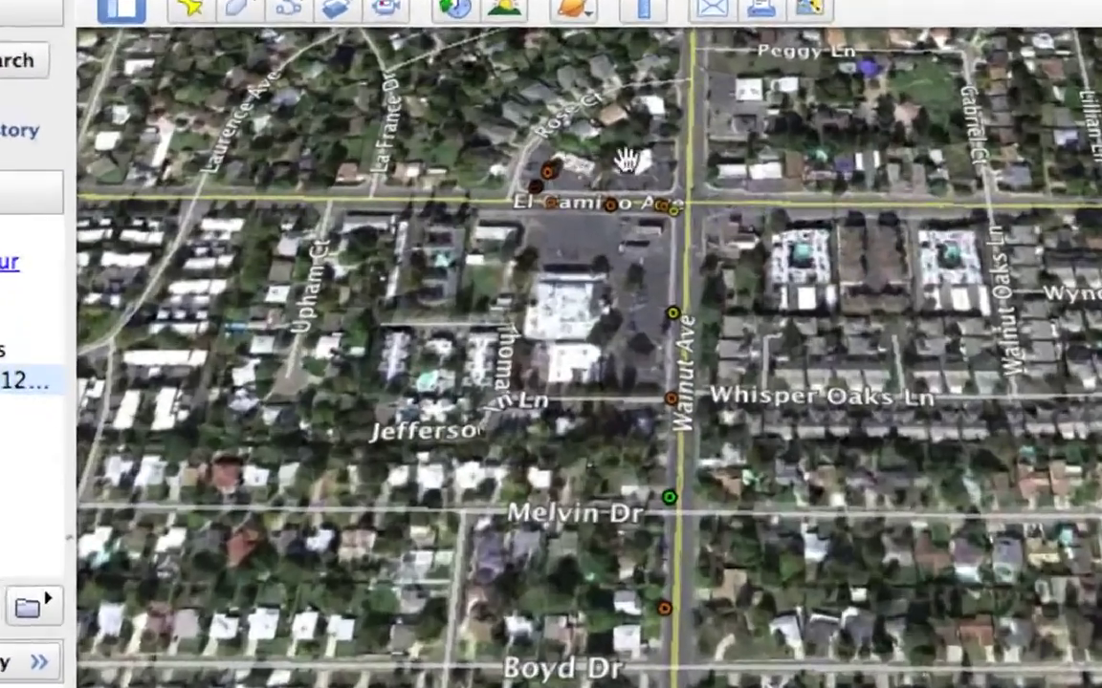
double_click(559, 129)
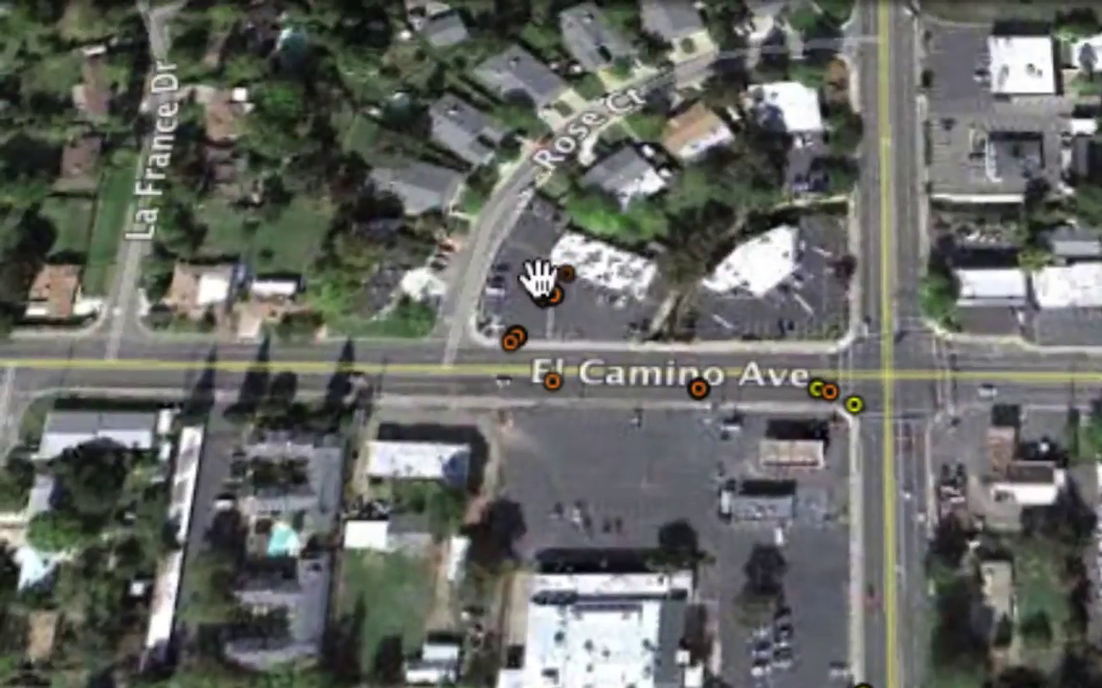
mouse_move(609, 287)
mouse_move(524, 289)
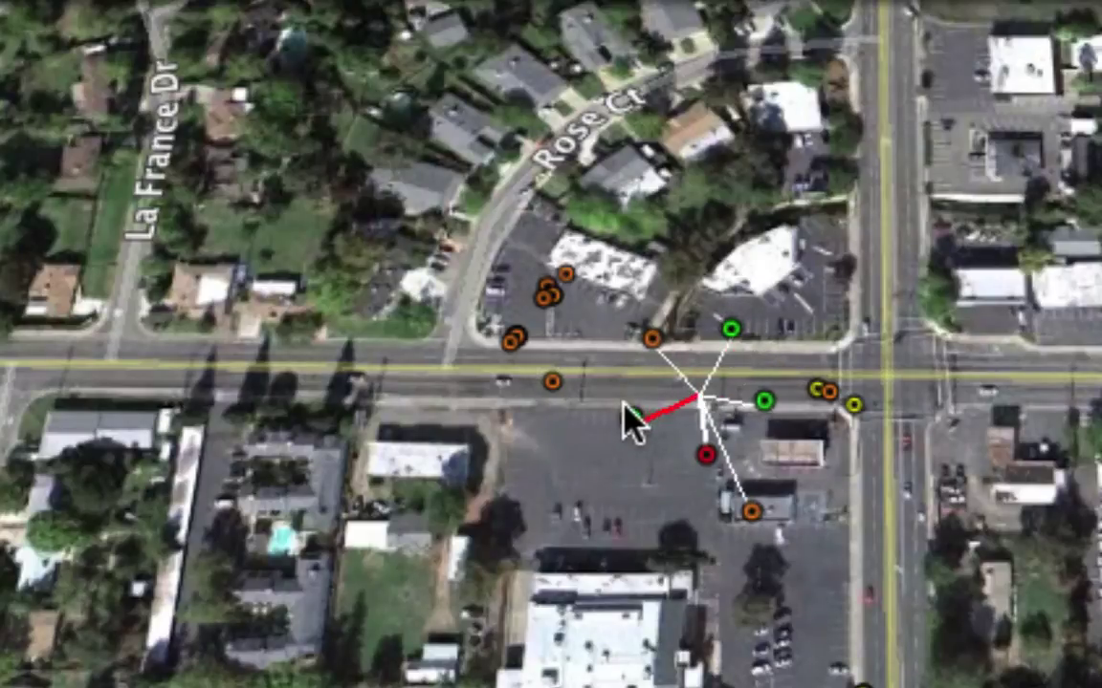
scroll(1081, 678, down, 5)
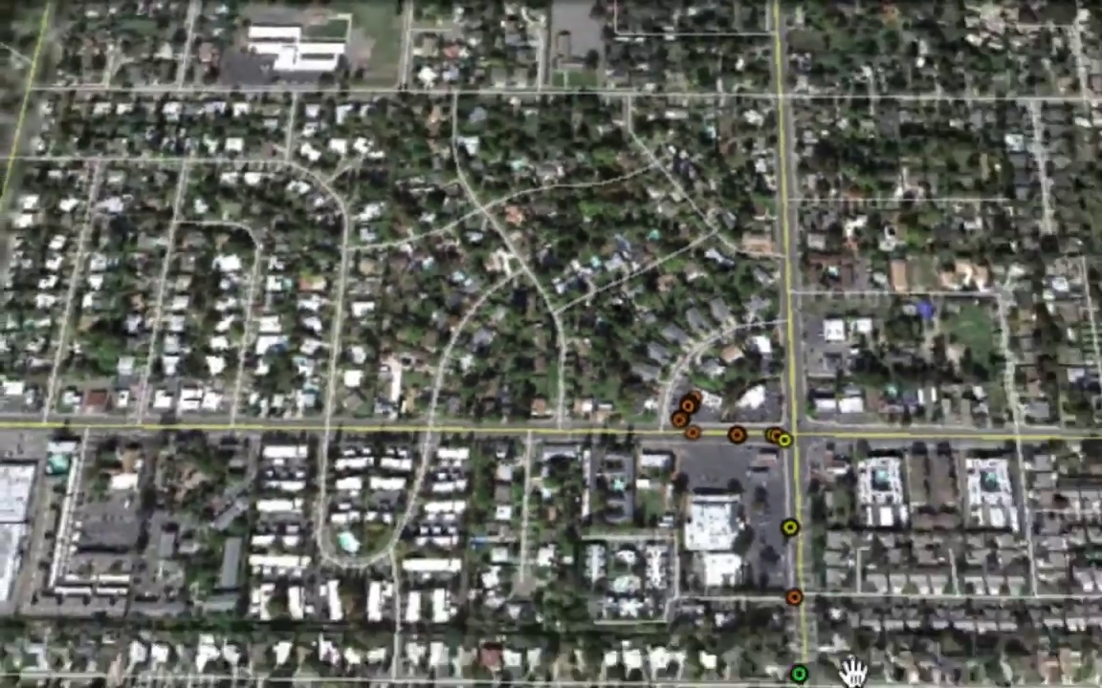
drag(848, 667, 621, 234)
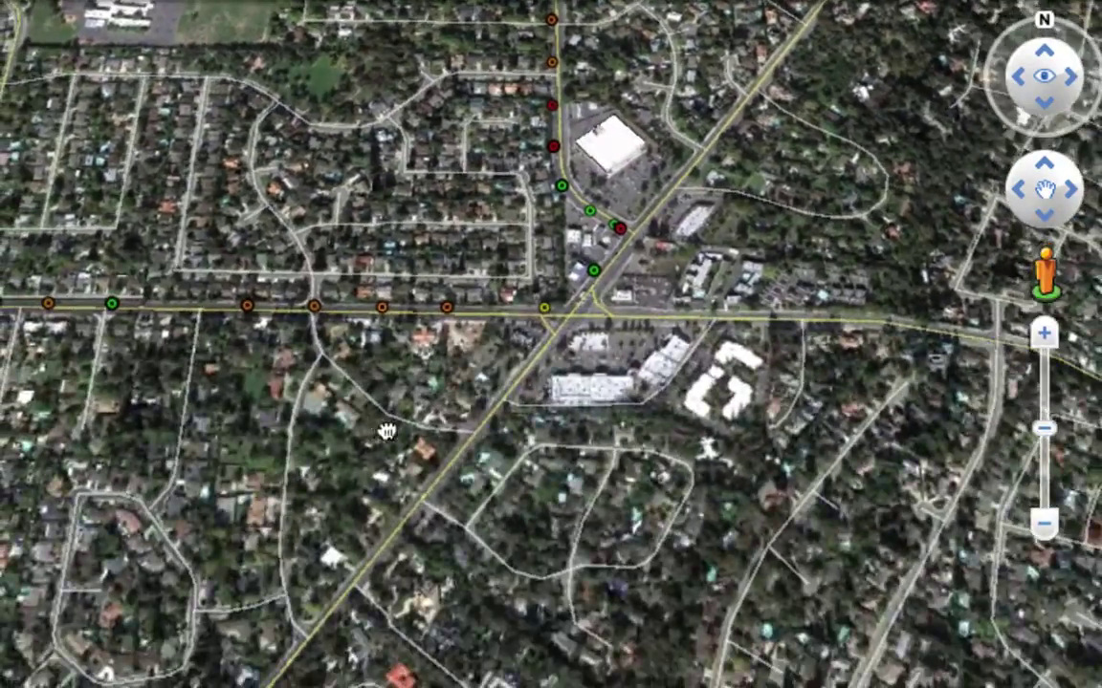
drag(373, 421, 634, 438)
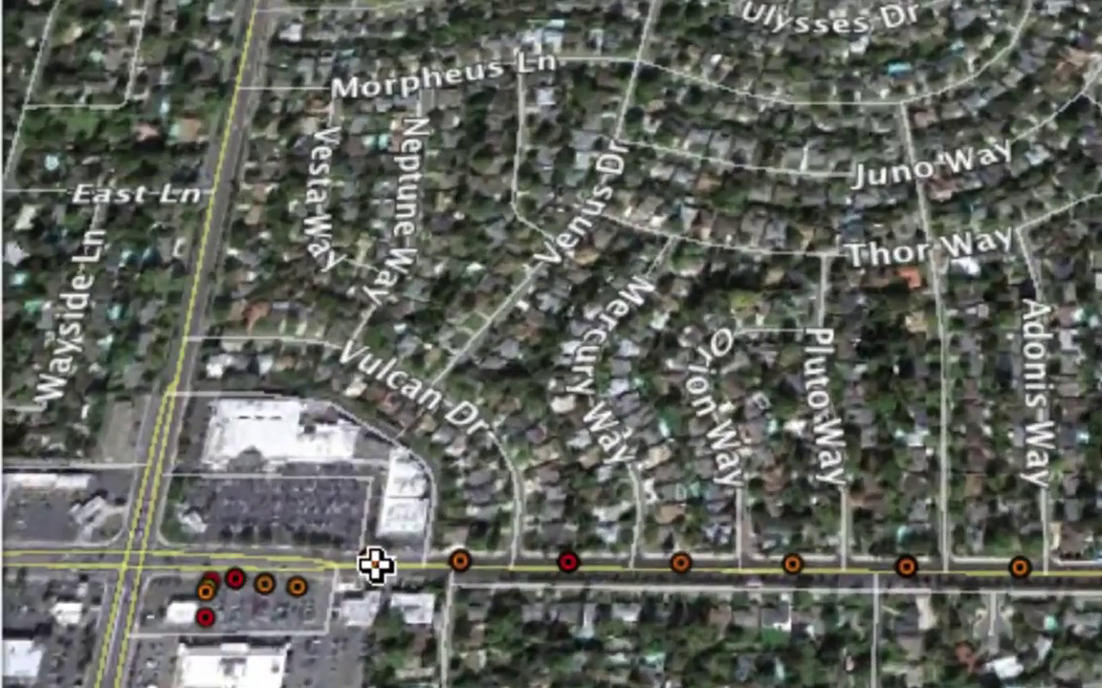
click(165, 394)
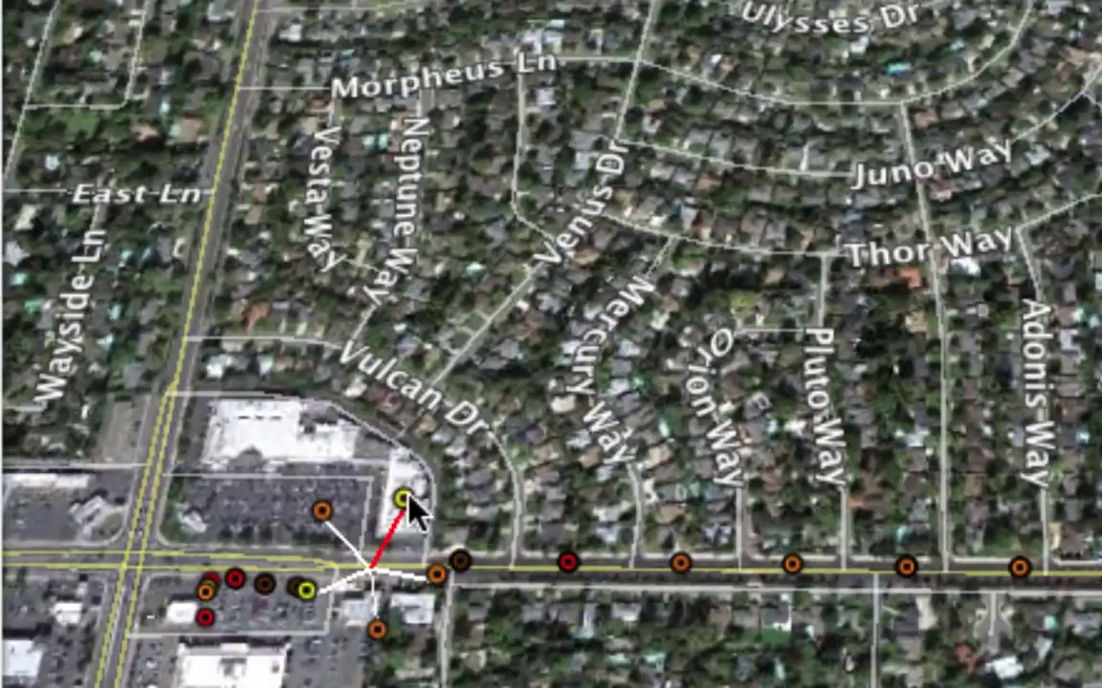
click(405, 498)
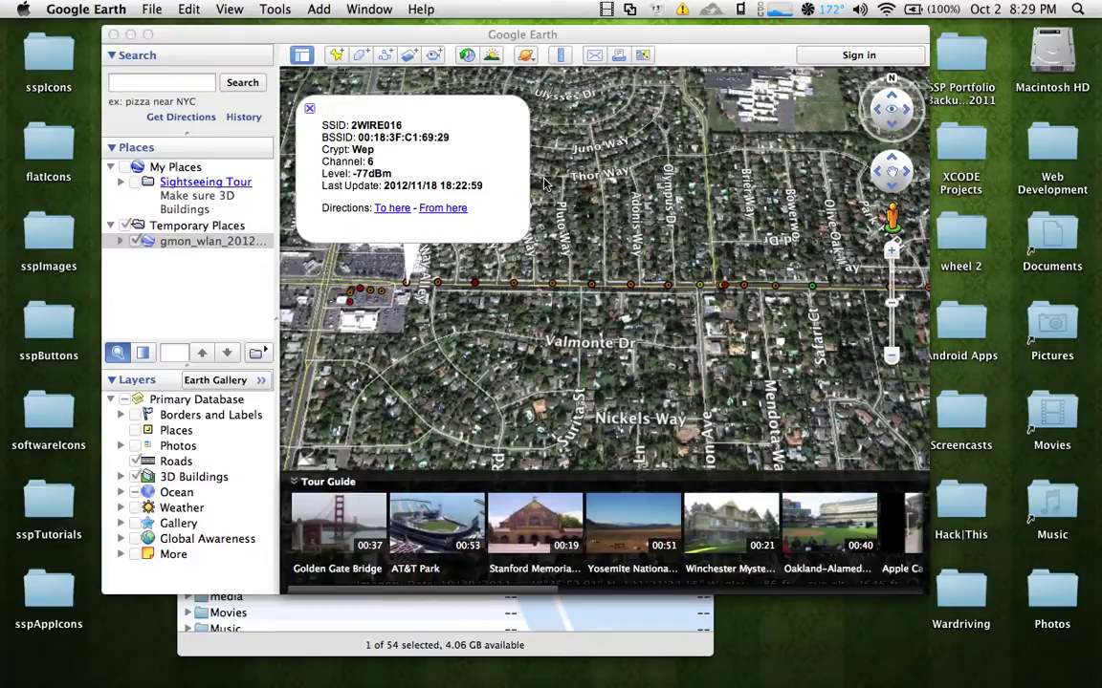
Step: Close the 2WIRE016 balloon, zoom out over the whole route, and raise the Android File Transfer window
click(309, 112)
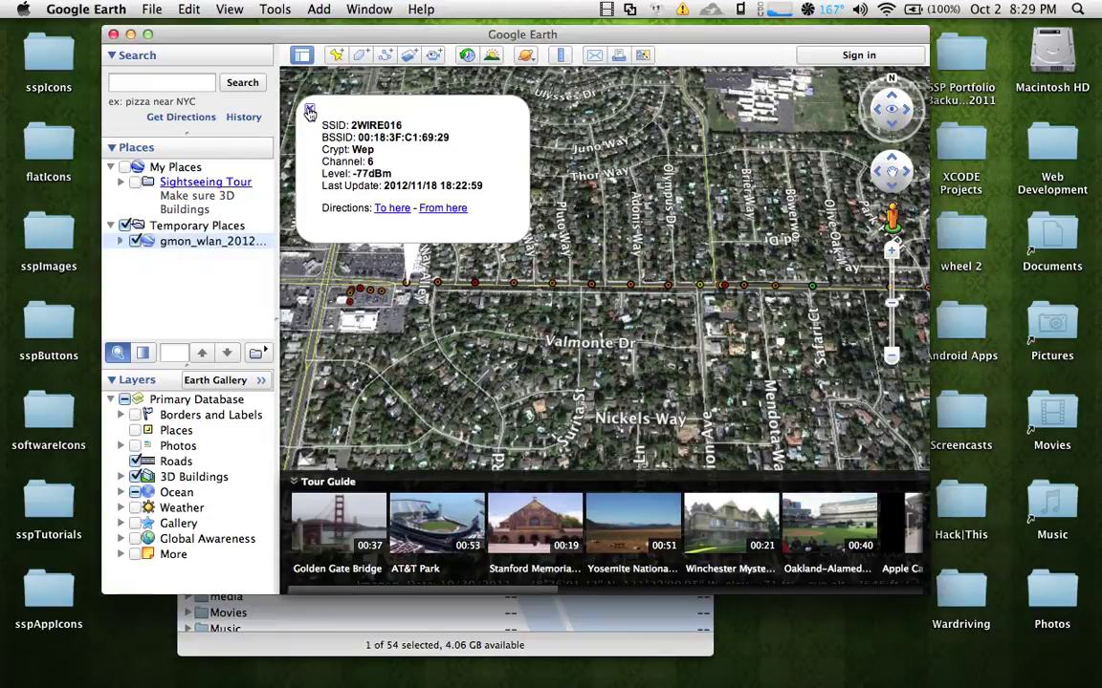
scroll(487, 233, down, 3)
scroll(488, 232, down, 3)
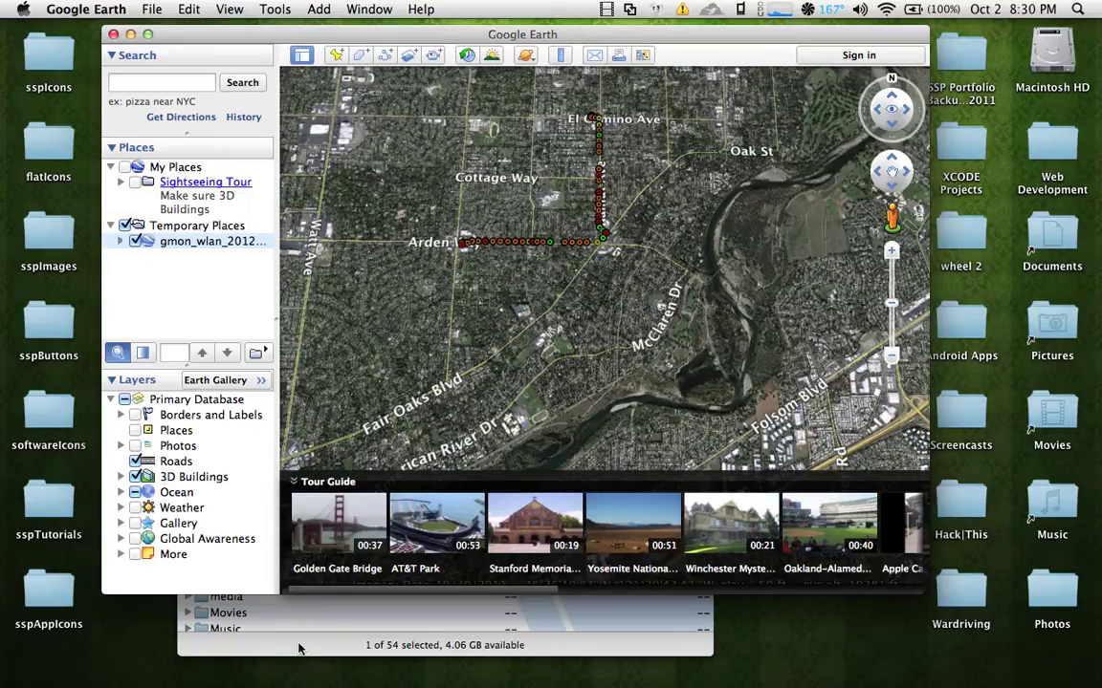
click(260, 603)
drag(287, 258, 290, 134)
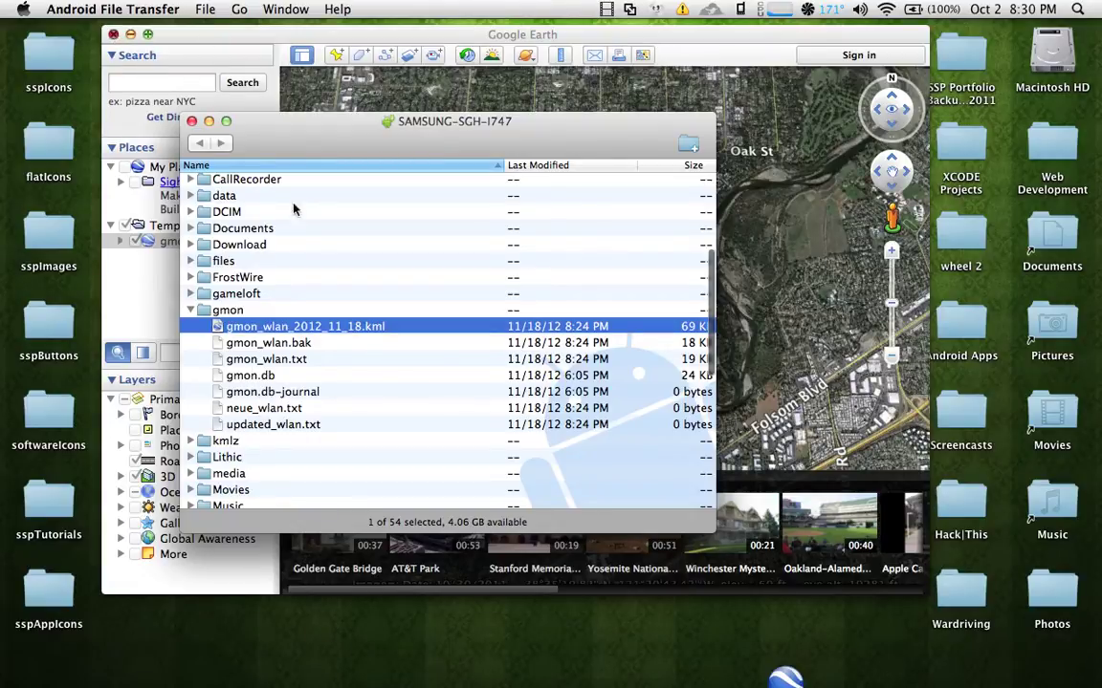
Step: Quit Google Earth, discarding the unsaved Temporary Places
mouse_move(794, 675)
click(780, 651)
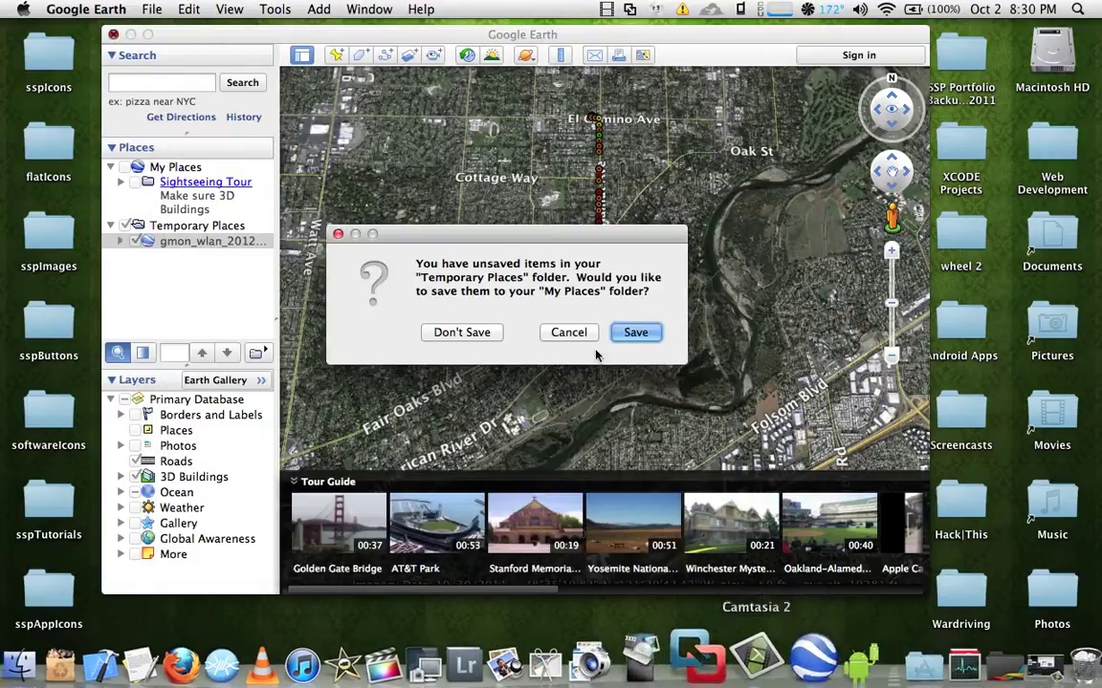
click(634, 330)
Step: Copy gmon_wlan.txt (19 KB) from the phone's gmon folder onto the Mac desktop
click(242, 340)
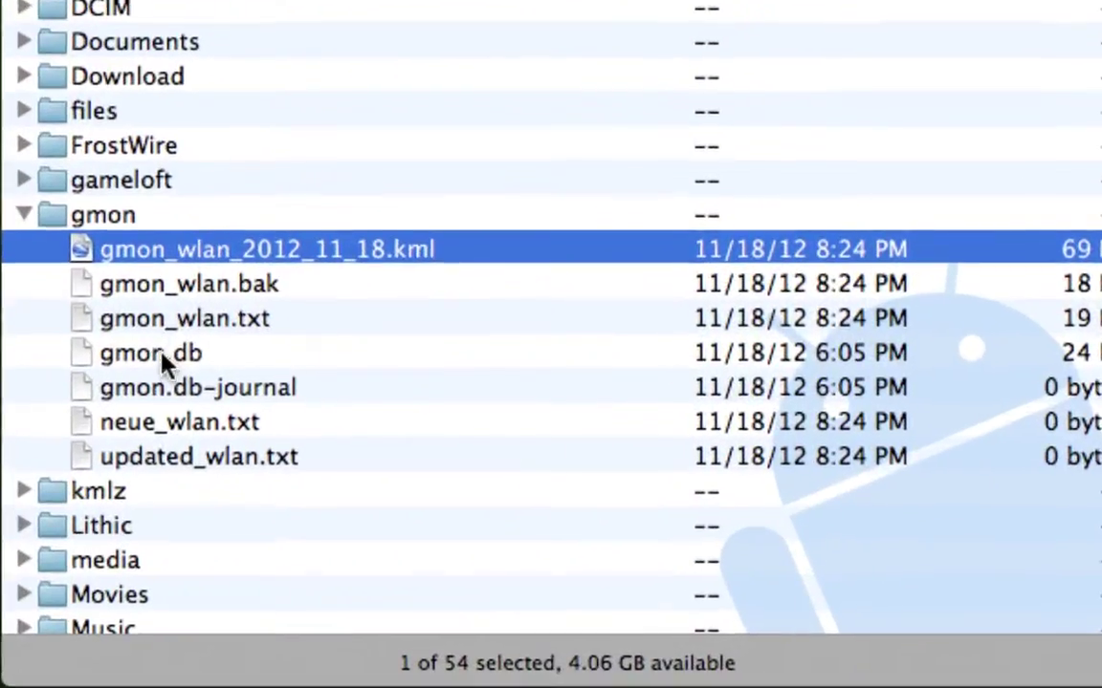
right_click(151, 318)
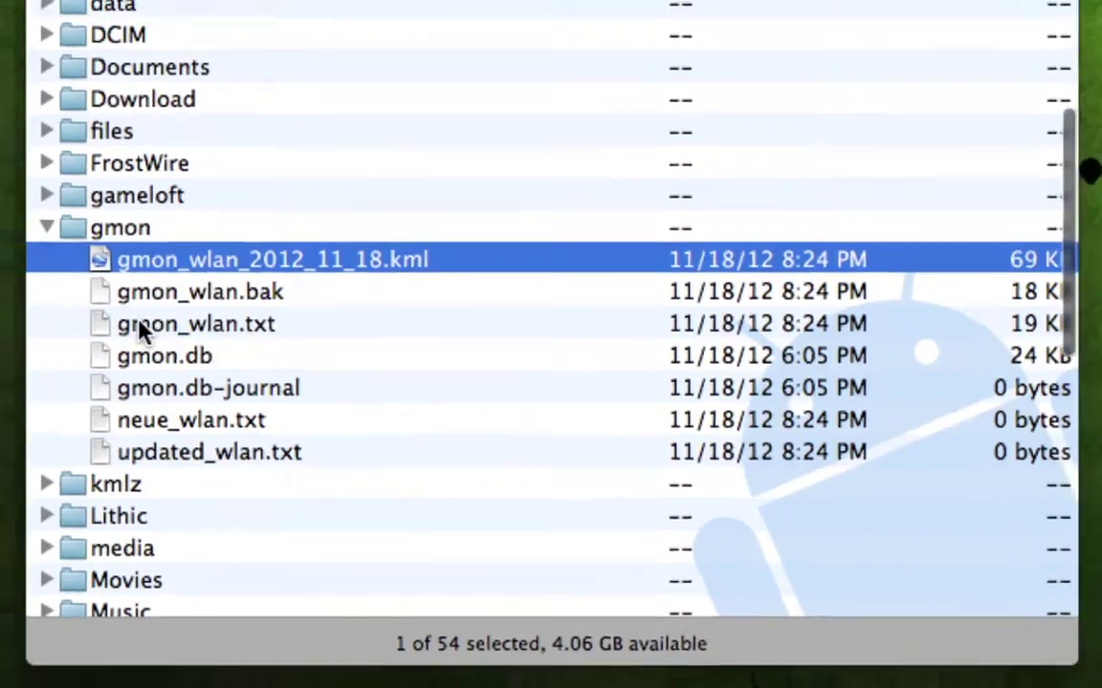
drag(133, 322, 812, 215)
drag(562, 312, 738, 318)
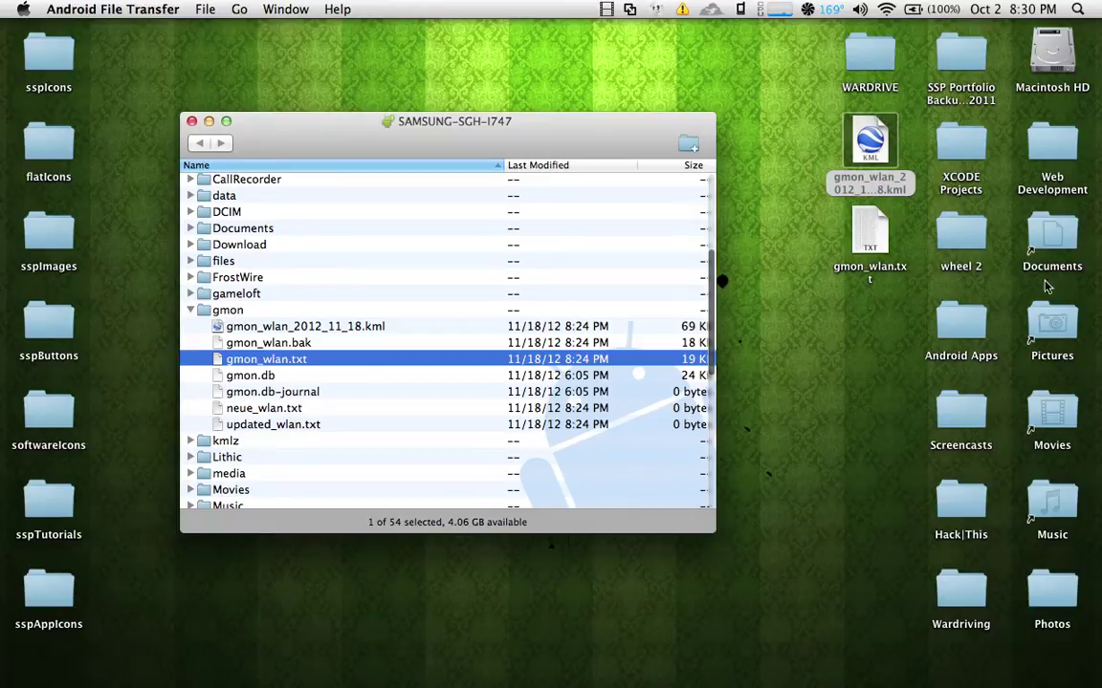
click(870, 232)
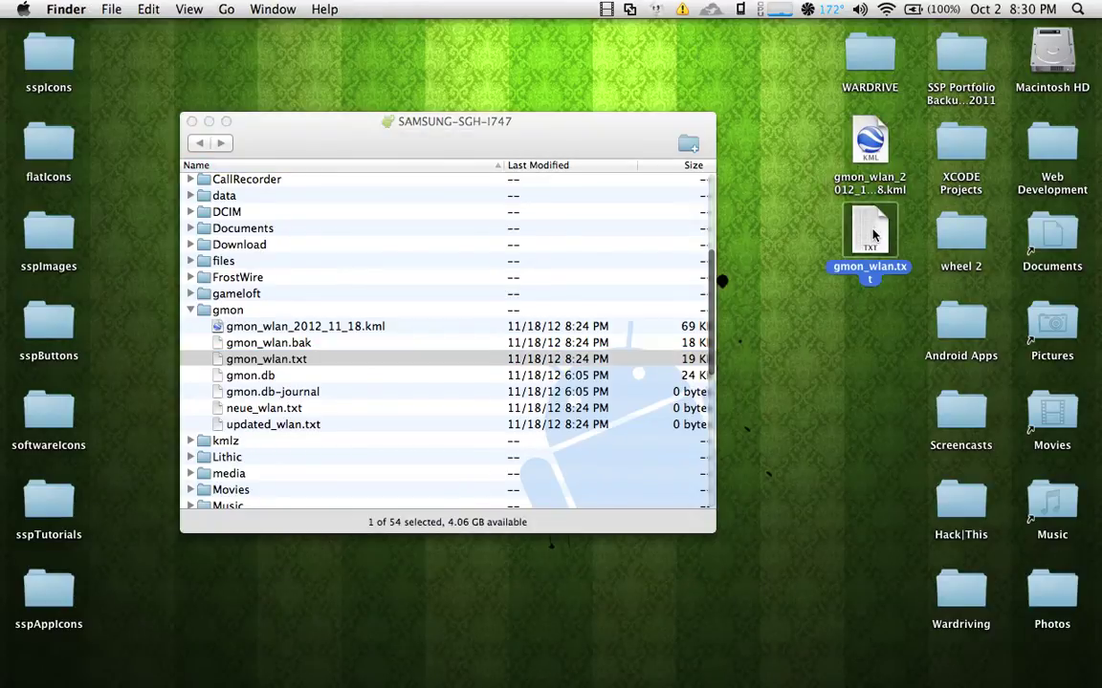
Step: Open gmon_wlan.txt in TextEdit and scroll down to the final TNTs Guest Network entry
double_click(872, 234)
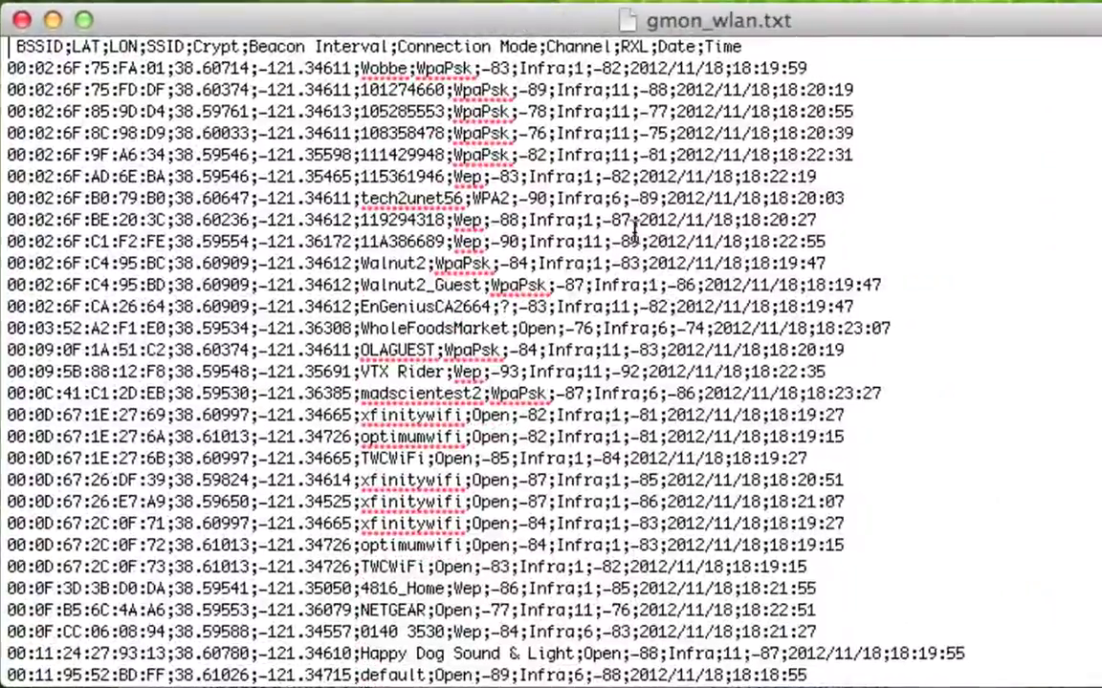
scroll(634, 232, down, 20)
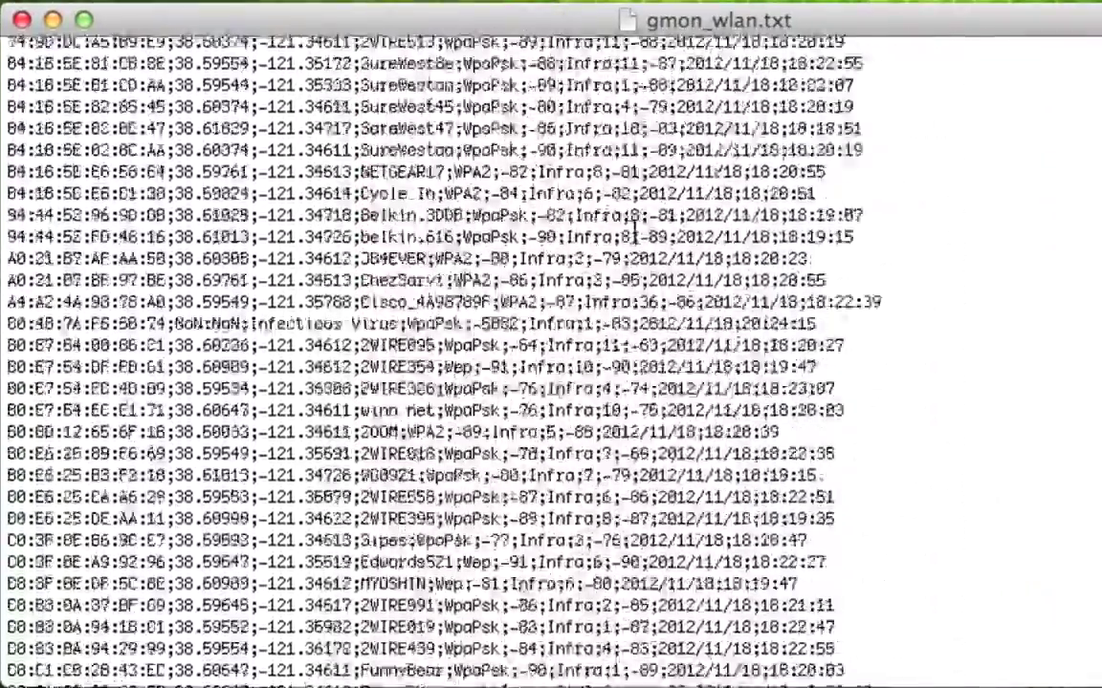
scroll(634, 232, down, 5)
scroll(634, 232, up, 20)
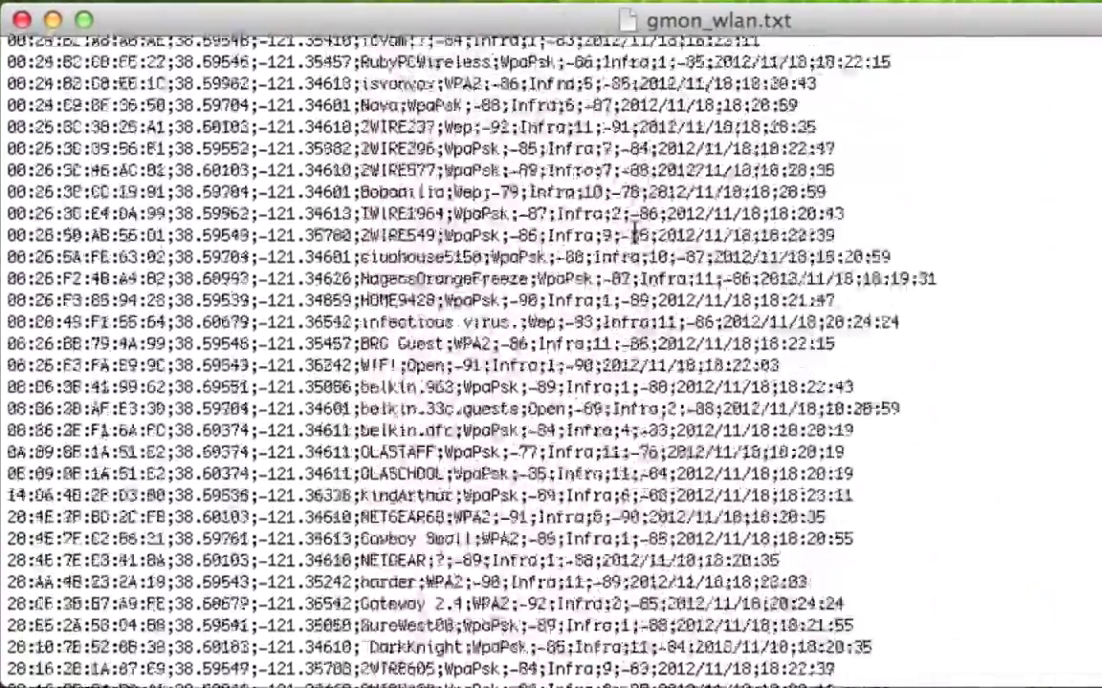
scroll(634, 232, up, 10)
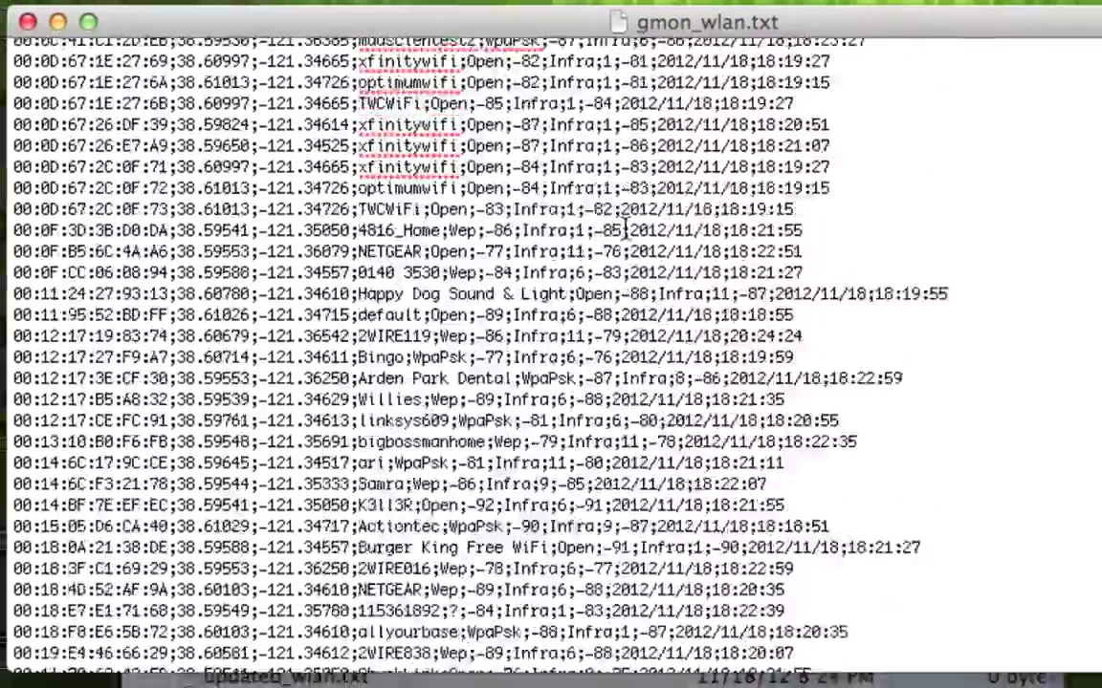
scroll(626, 229, up, 5)
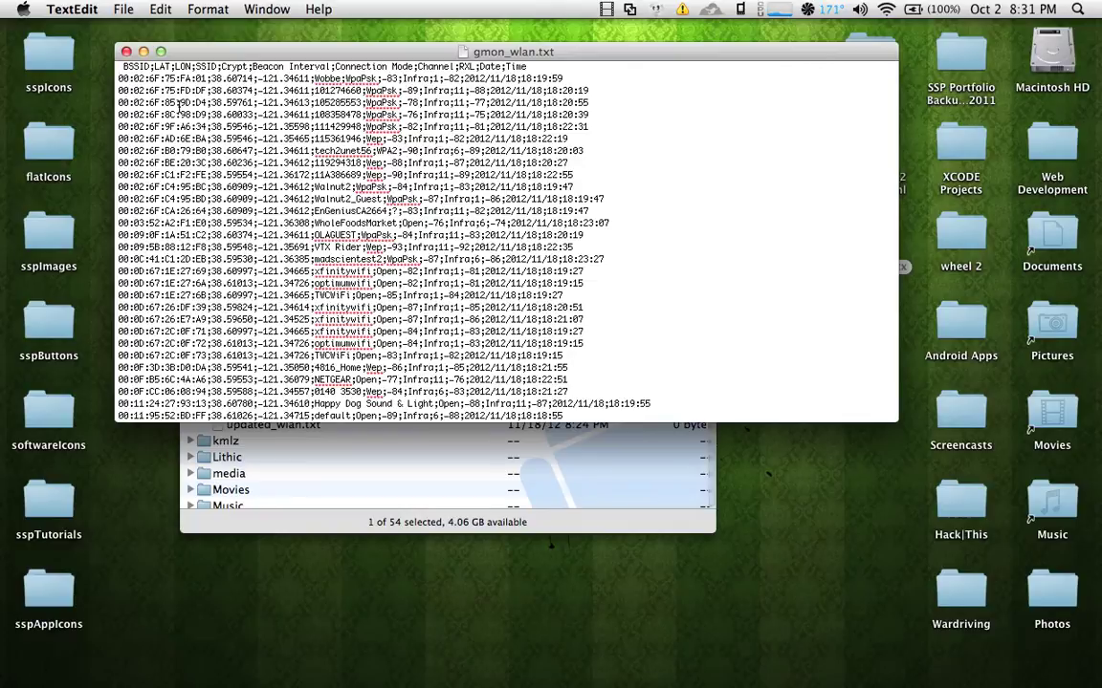
scroll(177, 106, down, 20)
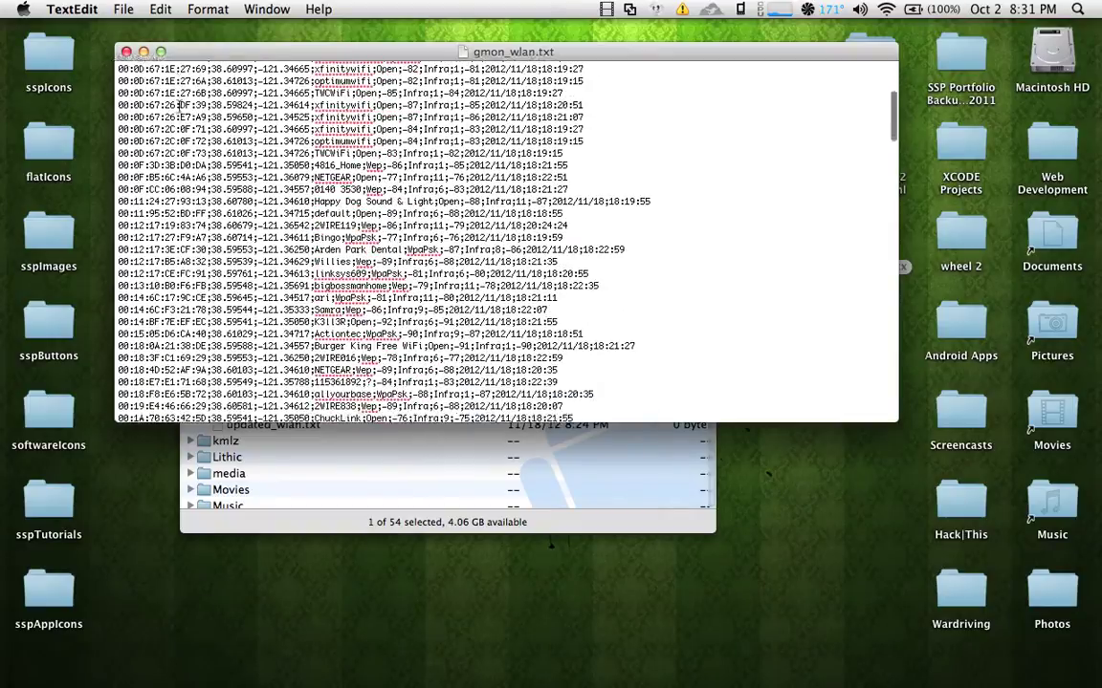
scroll(177, 106, down, 20)
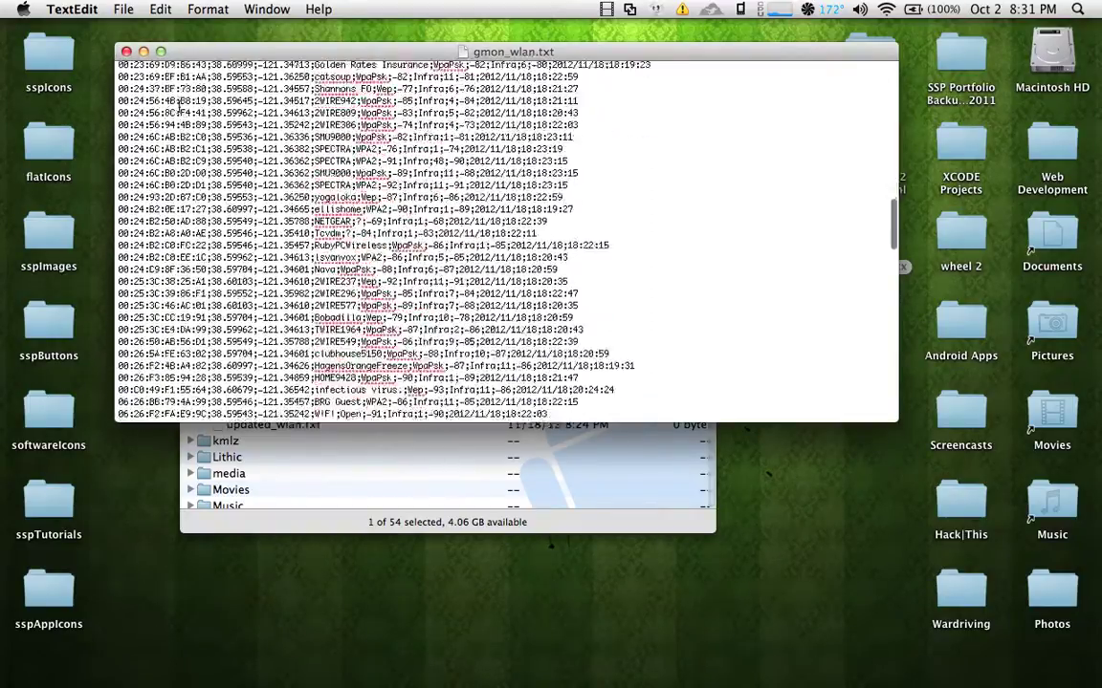
scroll(178, 106, down, 20)
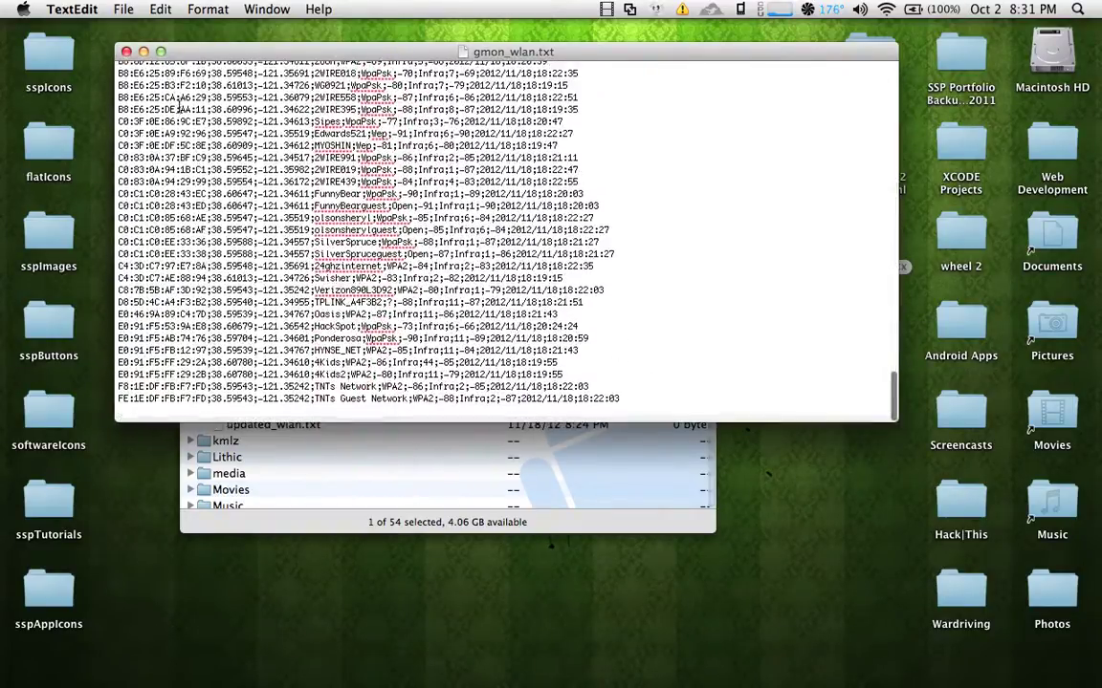